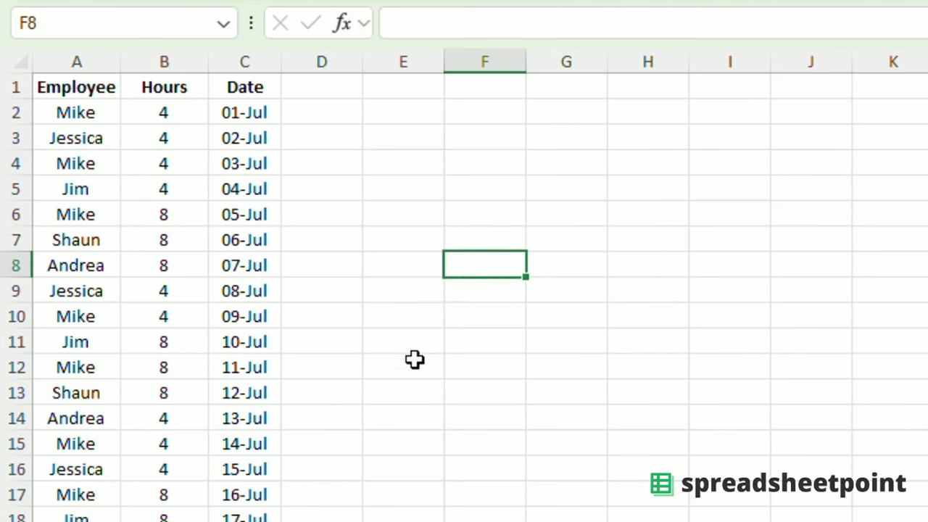
- Review the employee table's Employee, Hours and Date columns and one of Mike's entries
click(413, 363)
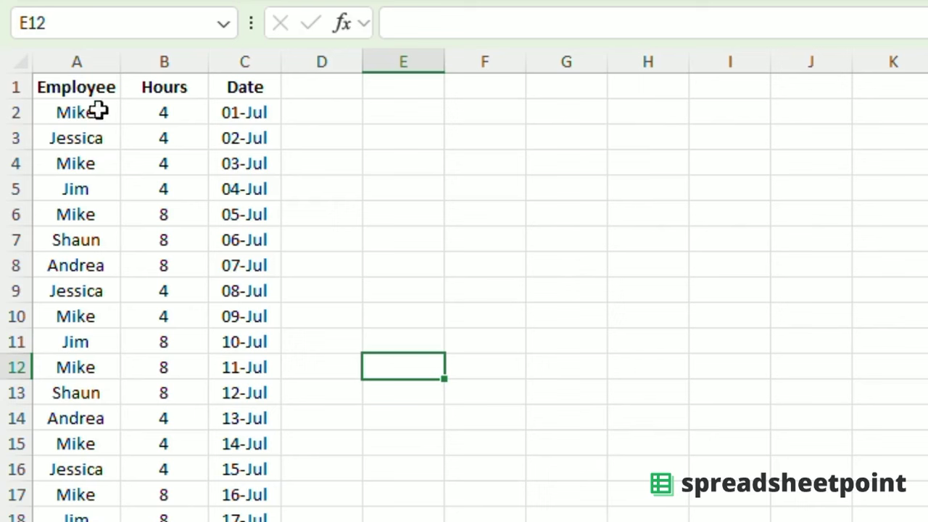
click(87, 84)
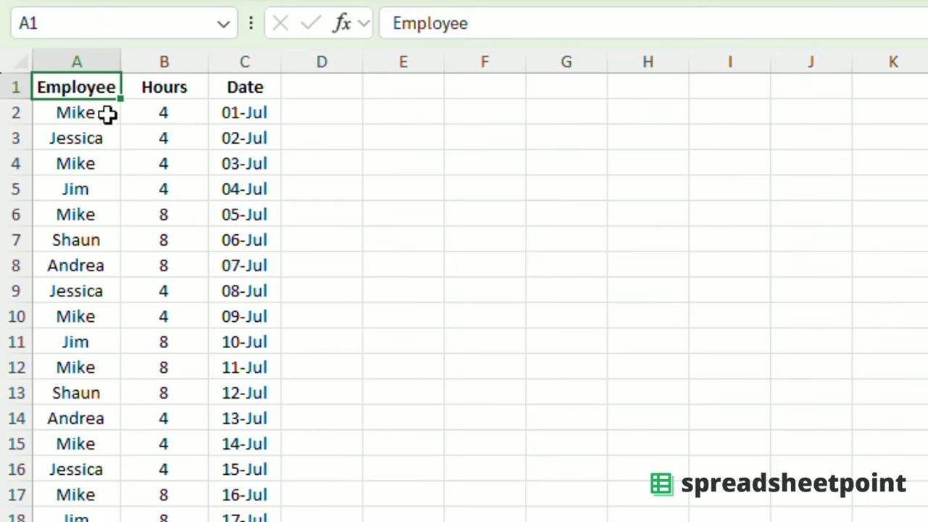
key(ctrl+a)
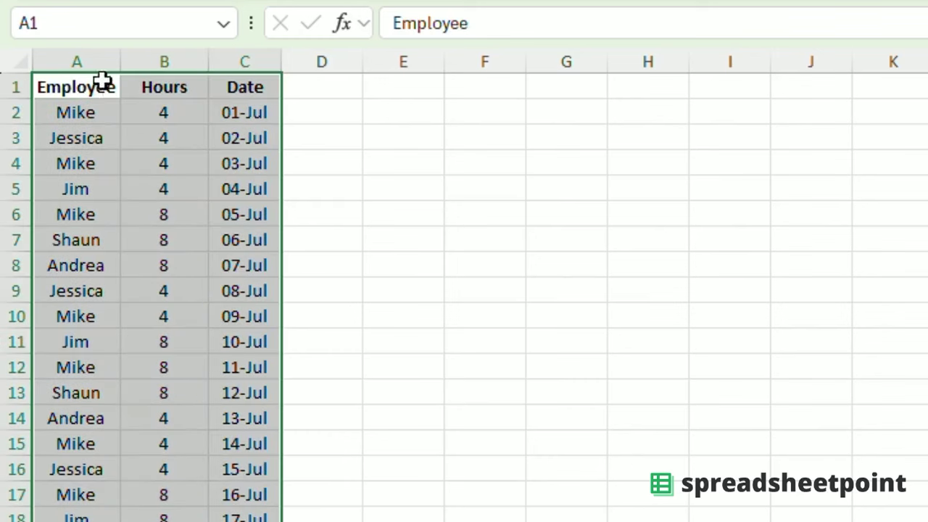
click(151, 84)
click(261, 90)
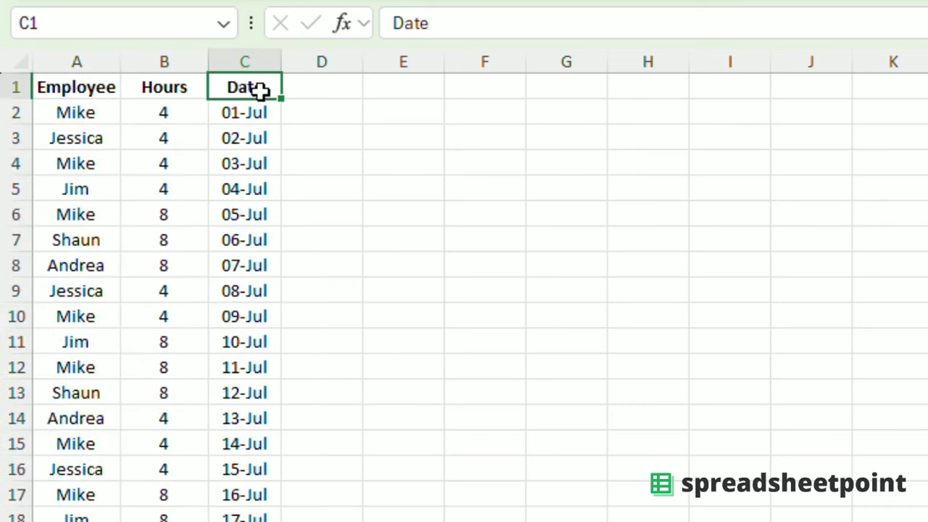
click(77, 161)
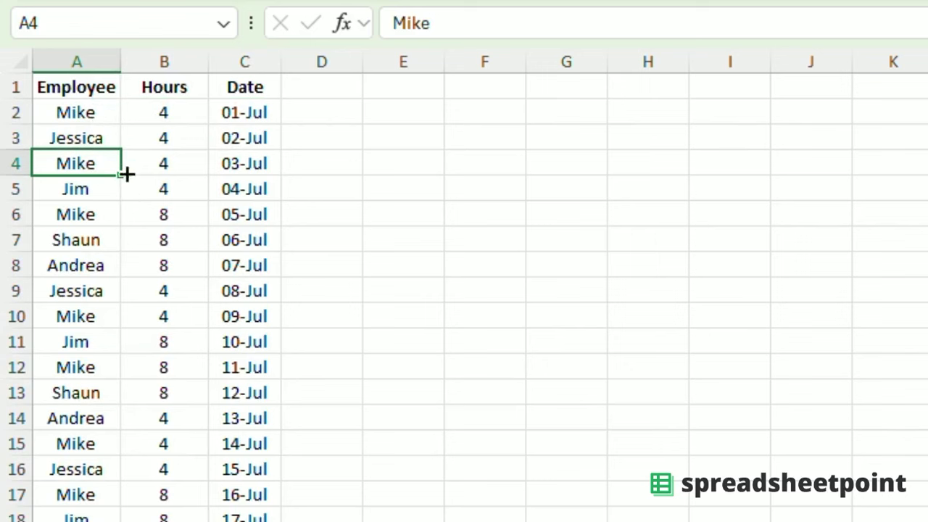
- Enter =COUNTIF(A:A,"Mike") in E2 and confirm it returns 12
click(414, 118)
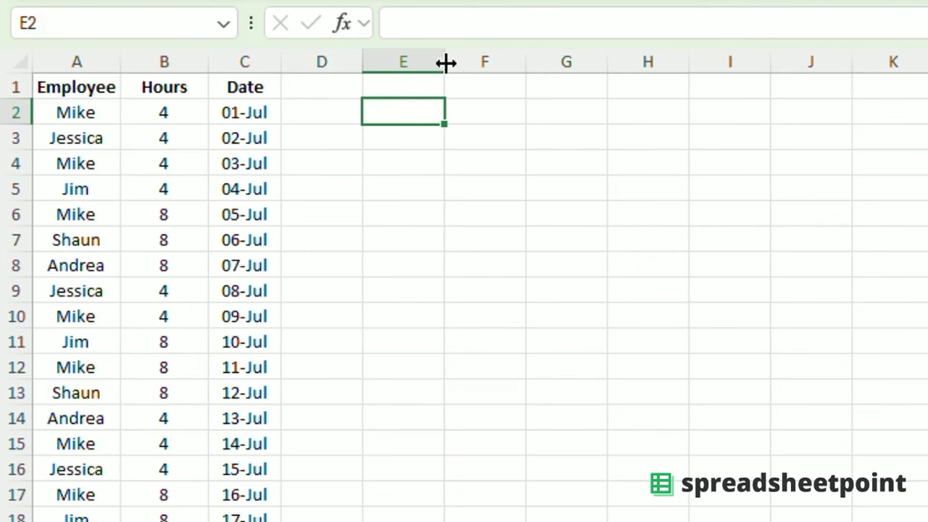
text(=countif()
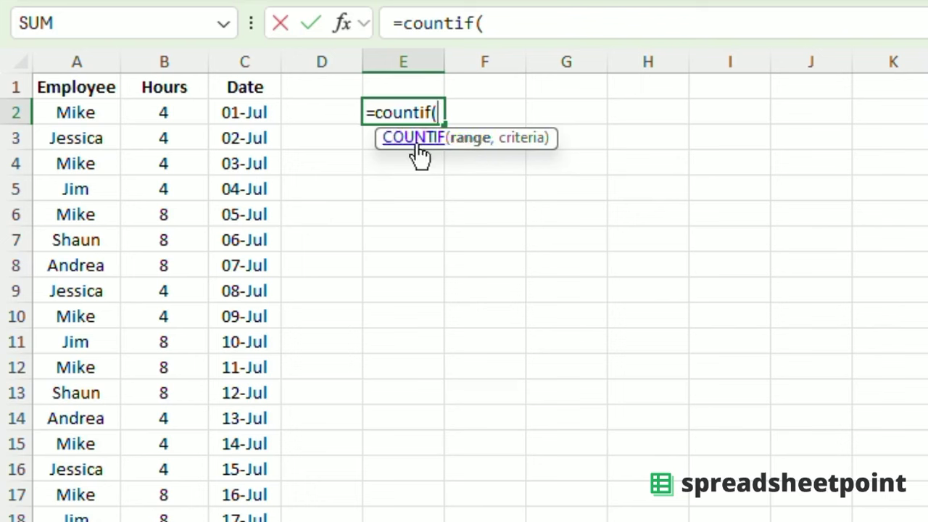
click(63, 60)
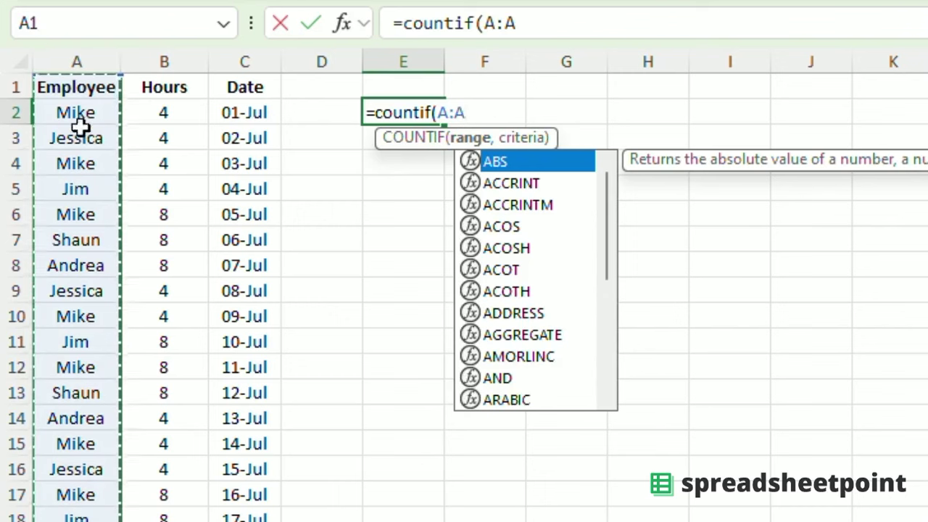
drag(76, 112, 76, 519)
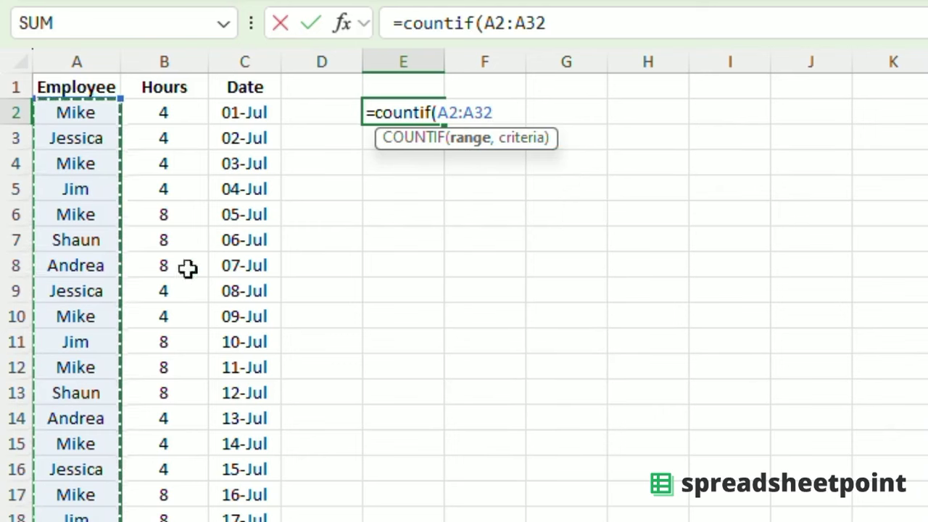
click(76, 59)
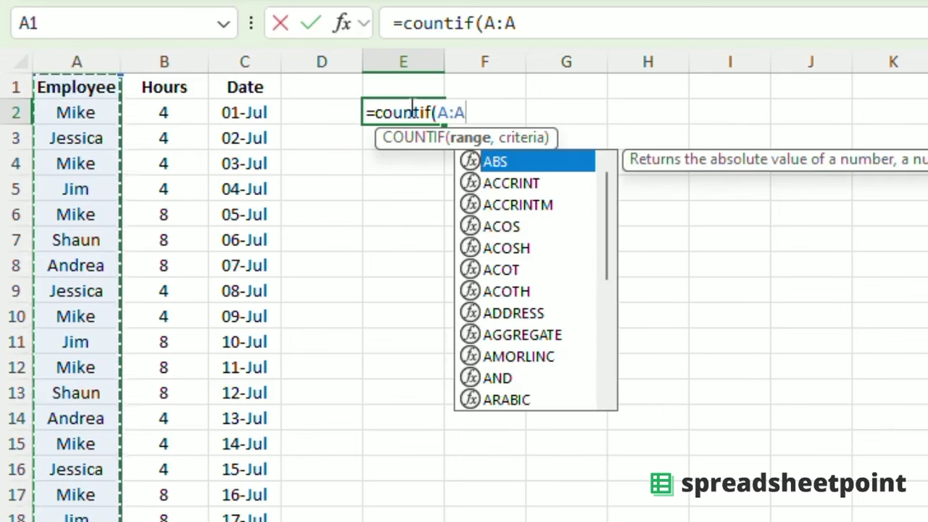
text(,)
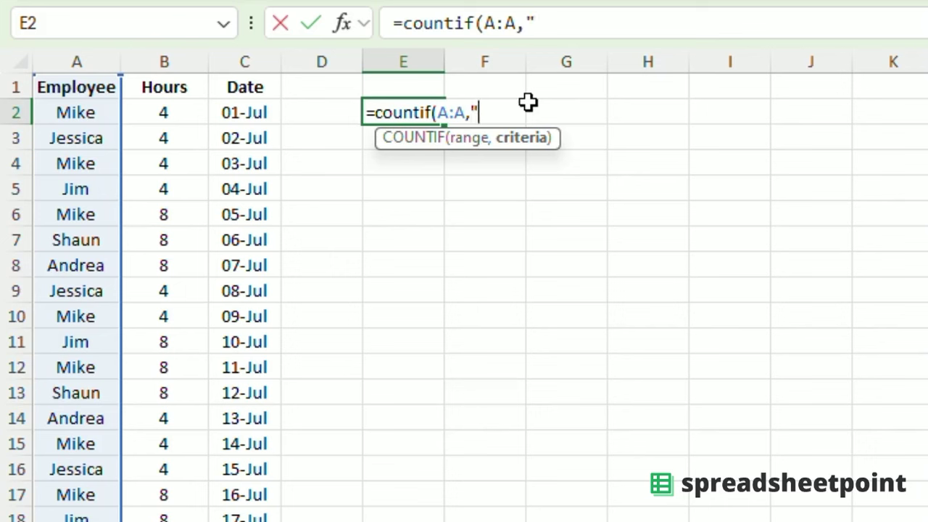
text("Mike)
key(Return)
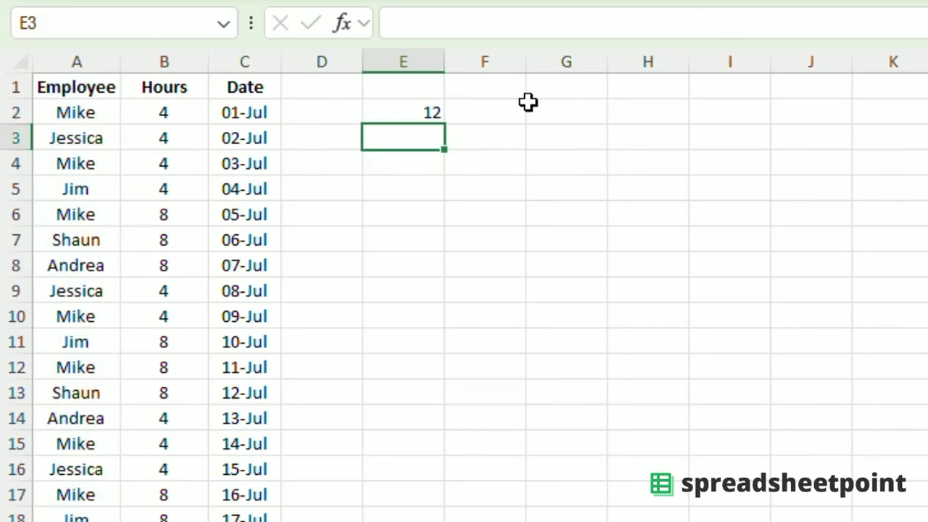
click(416, 108)
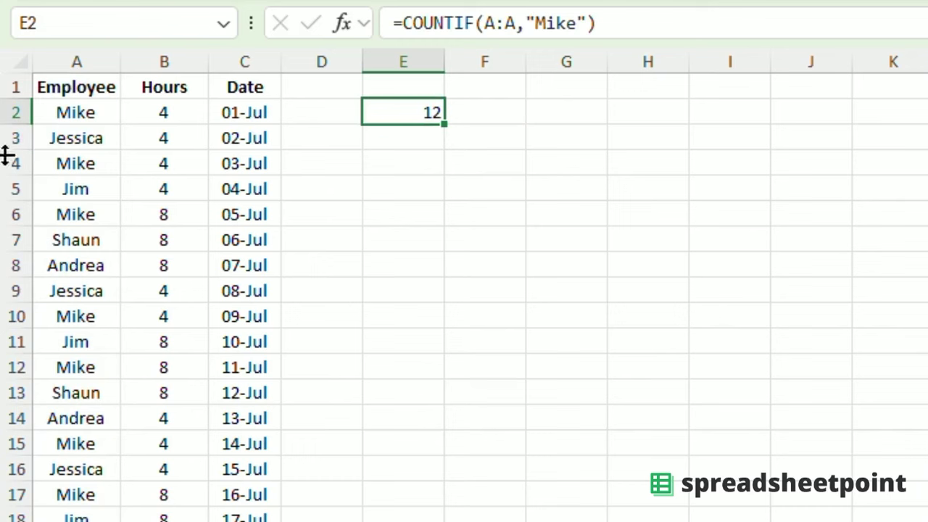
click(67, 108)
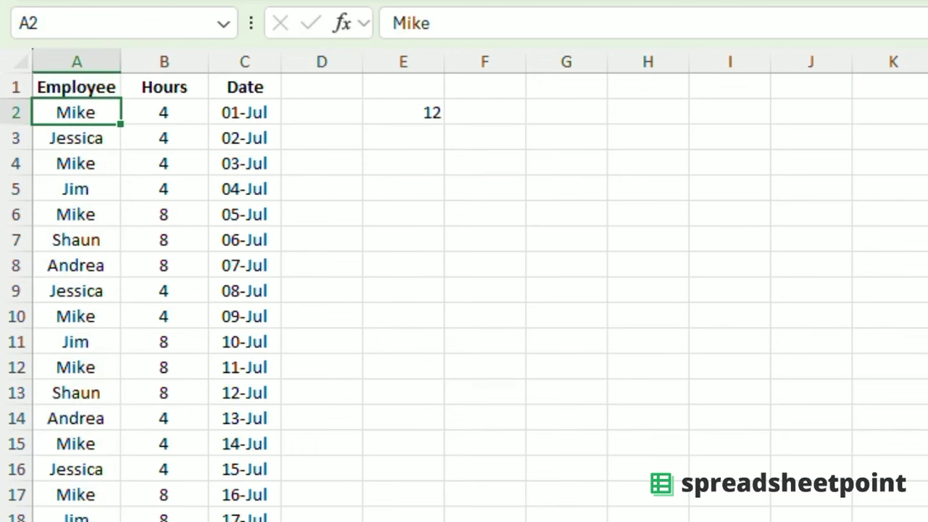
- Change E2's formula to =COUNTIF(B:B,4) so it counts 4-hour entries, returning 14
click(399, 109)
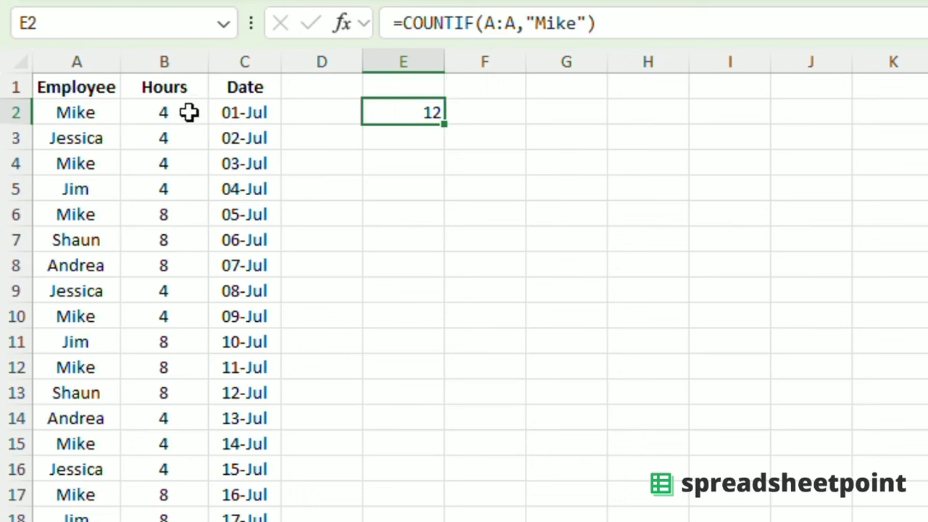
click(484, 26)
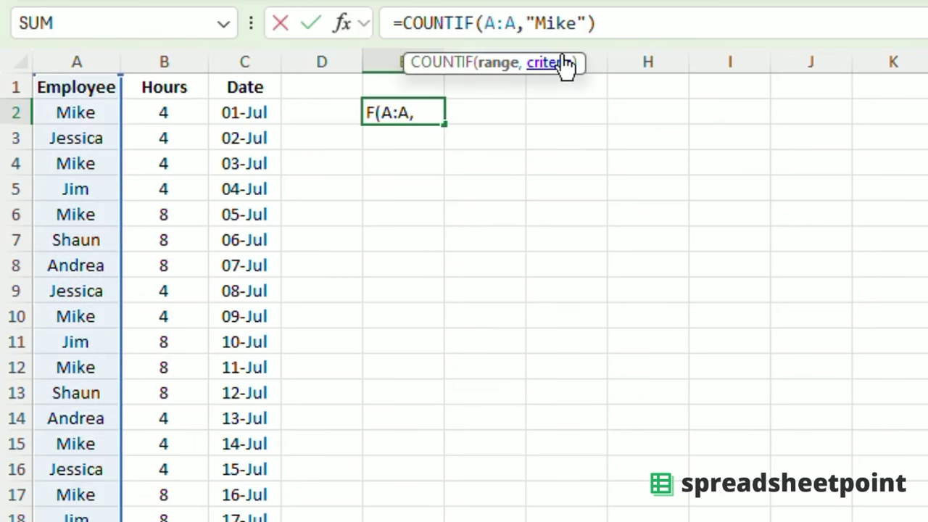
key(Delete)
text(b)
key(Right)
key(Delete)
text(b)
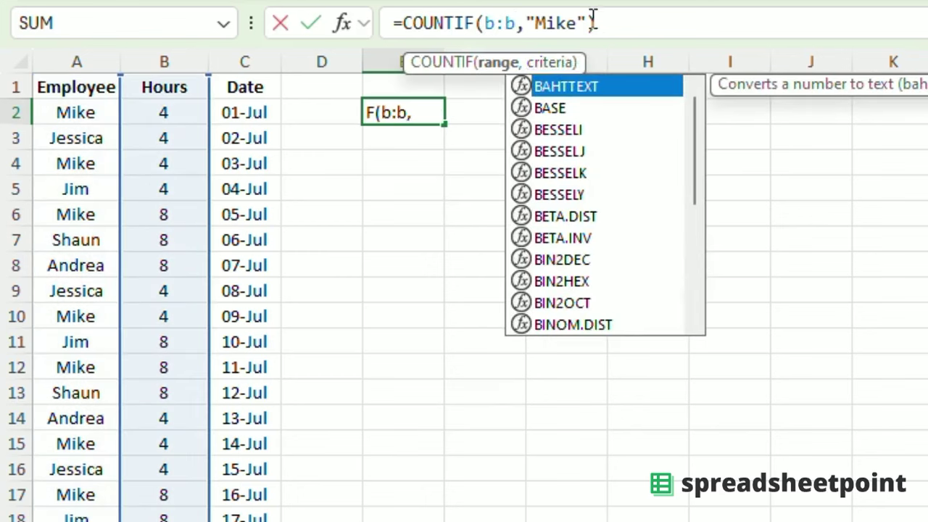
drag(593, 22, 525, 24)
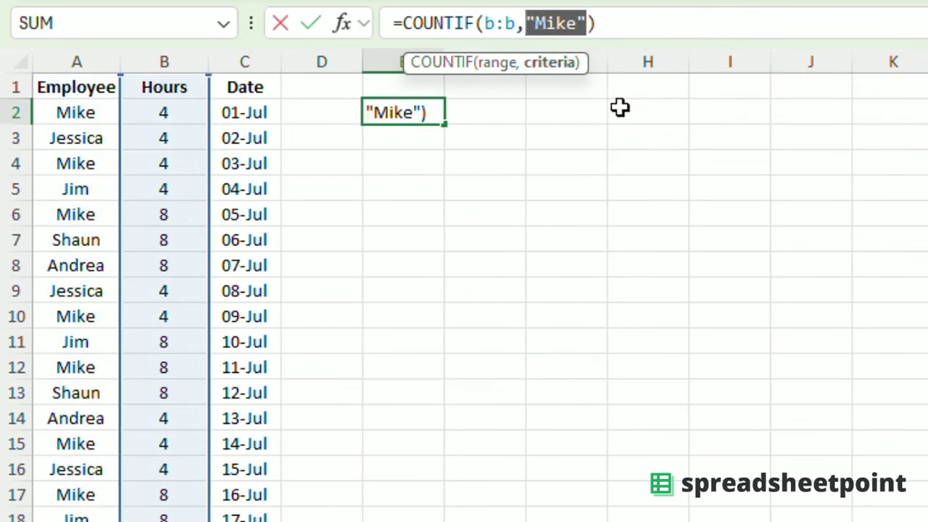
text(4)
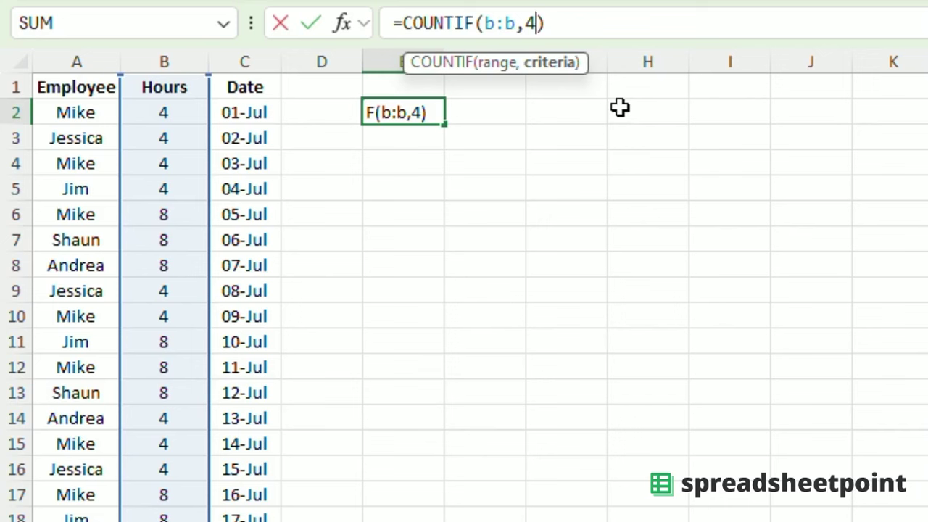
key(Return)
click(410, 115)
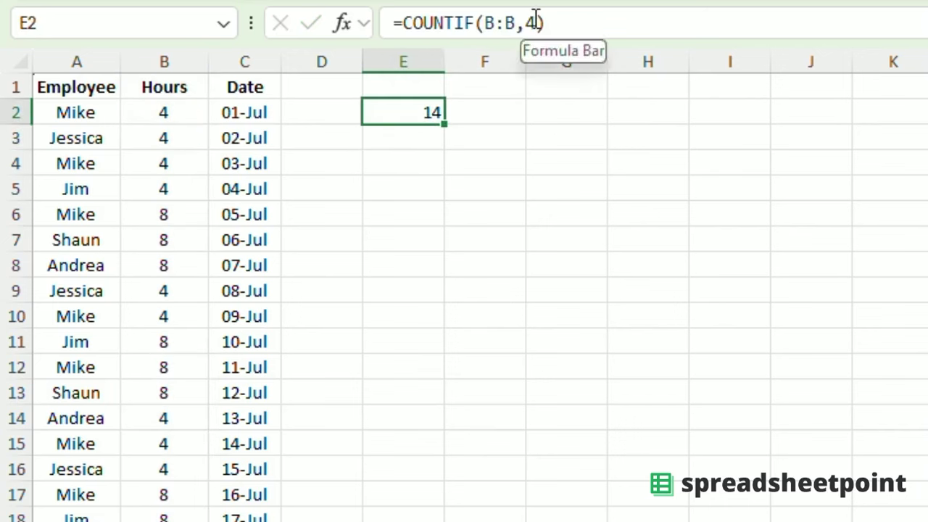
- Select the 4-hour cells in column B to verify the count
click(467, 264)
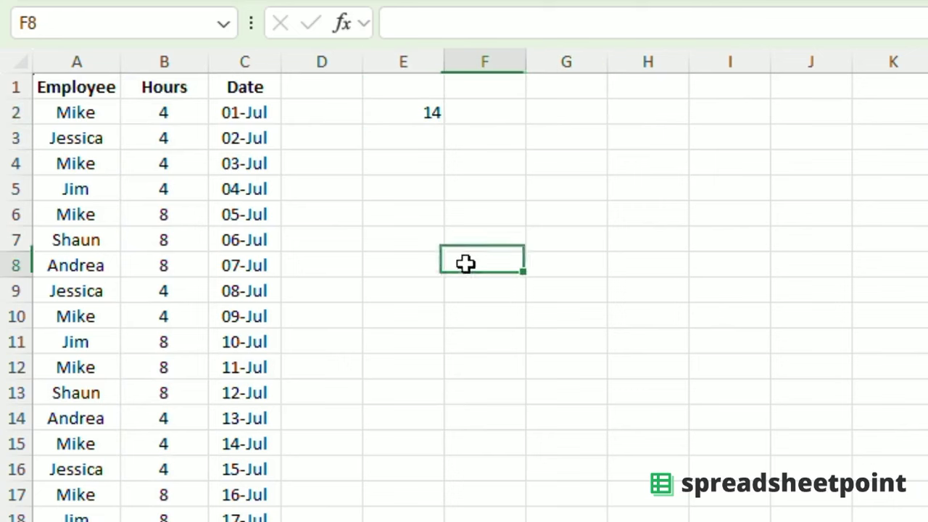
drag(164, 105, 174, 190)
ctrl+drag(181, 290, 181, 316)
ctrl+drag(187, 420, 186, 470)
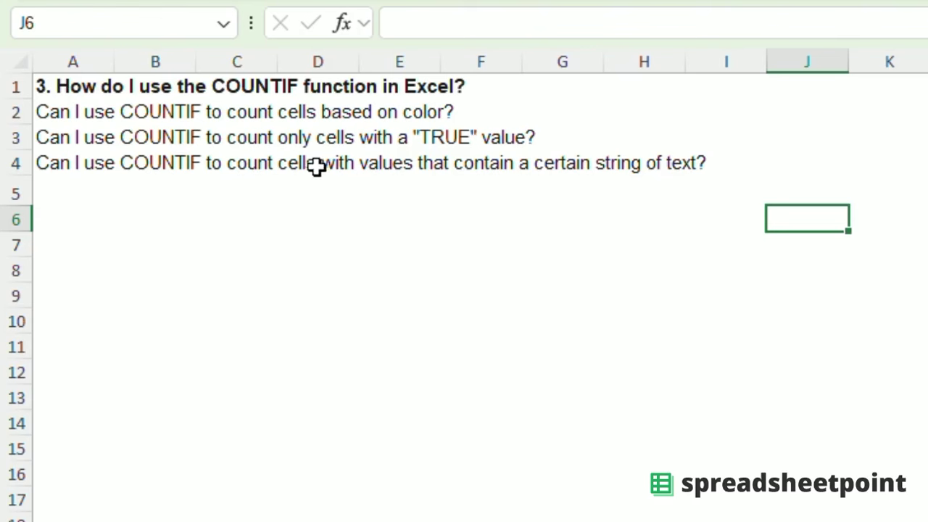
- Inspect the colour-coded numbers in column A, comparing the blue-coded ones
click(398, 372)
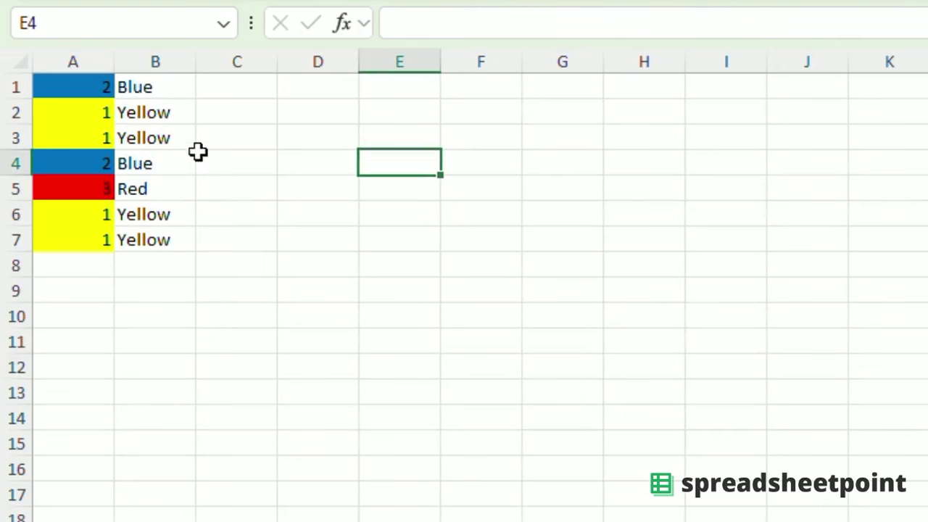
drag(71, 87, 73, 249)
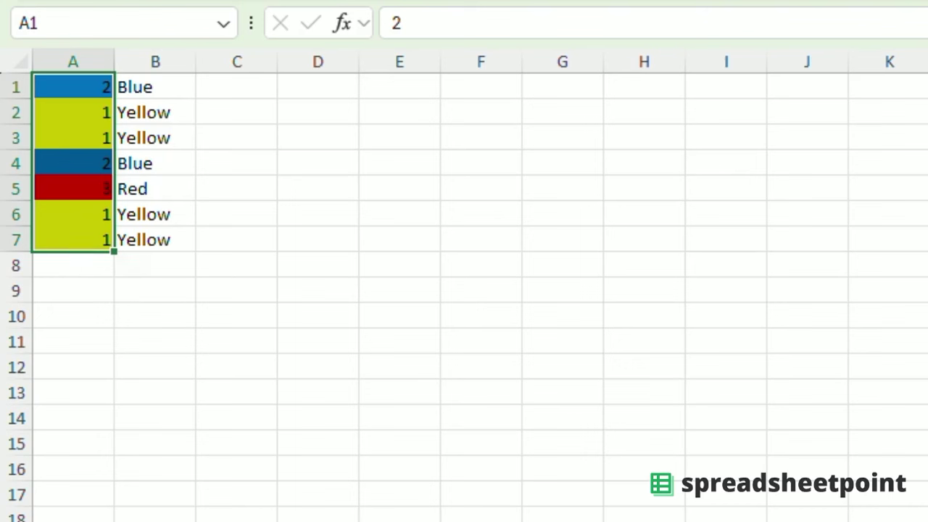
click(390, 134)
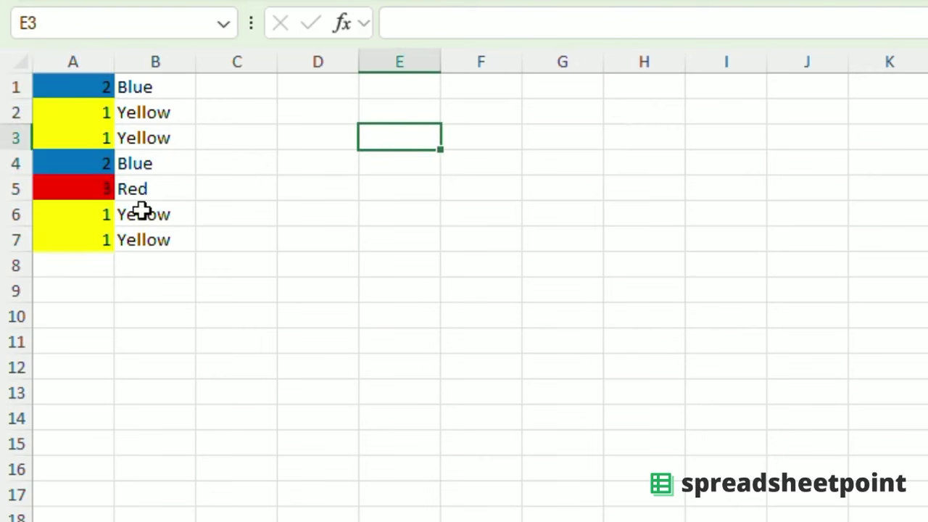
click(76, 61)
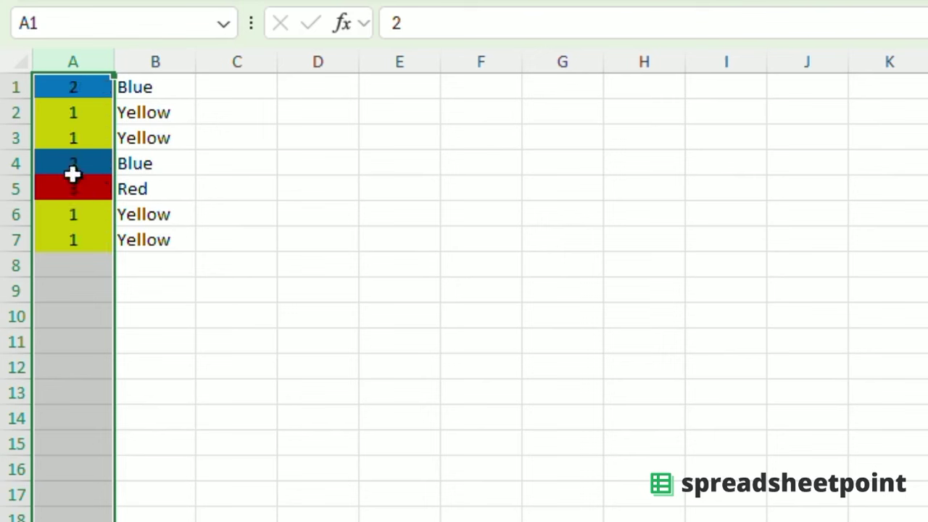
click(92, 161)
click(101, 87)
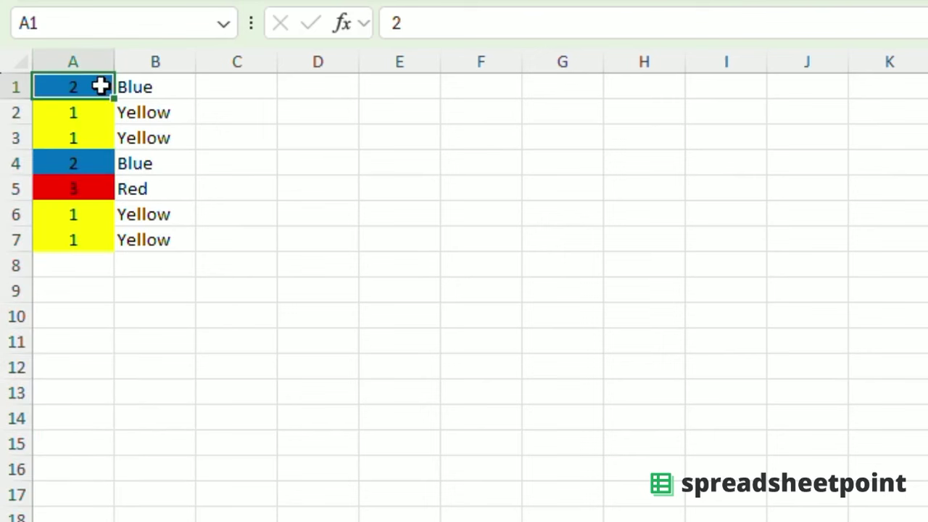
click(105, 164)
click(96, 88)
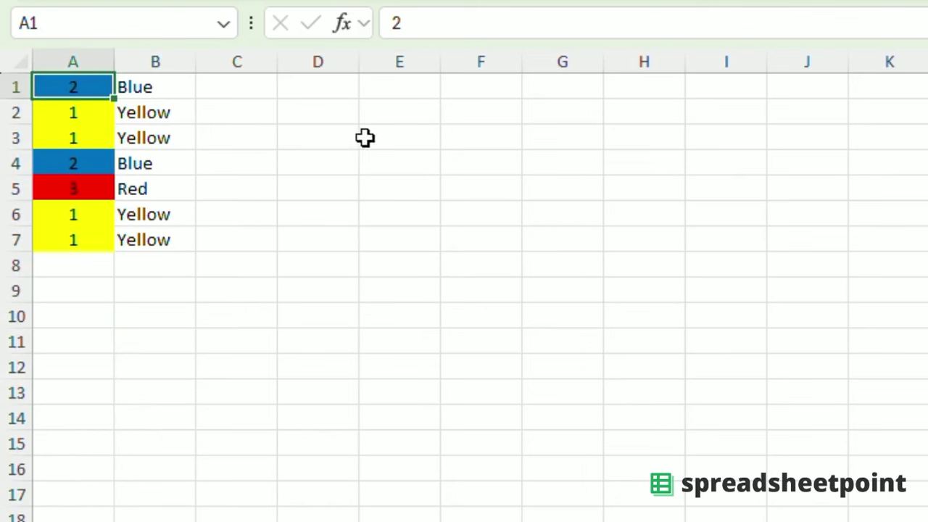
- Enter =COUNTIF(A:A,2) in E2 to count the 2s, returning 2
click(364, 116)
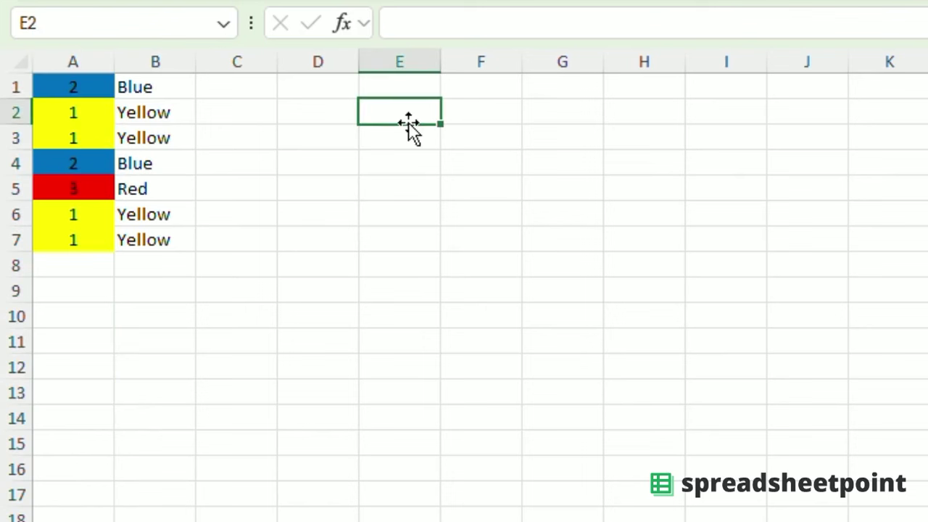
text(=countif()
click(86, 62)
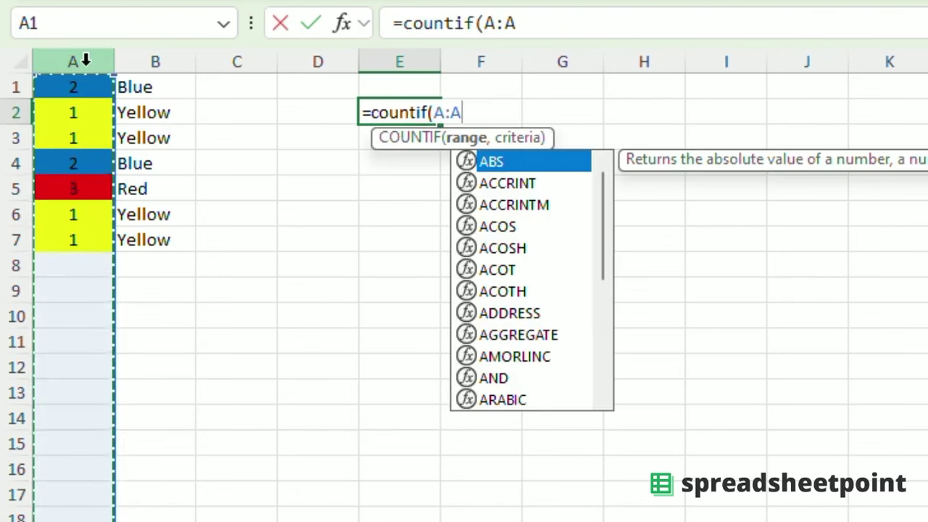
text(,)
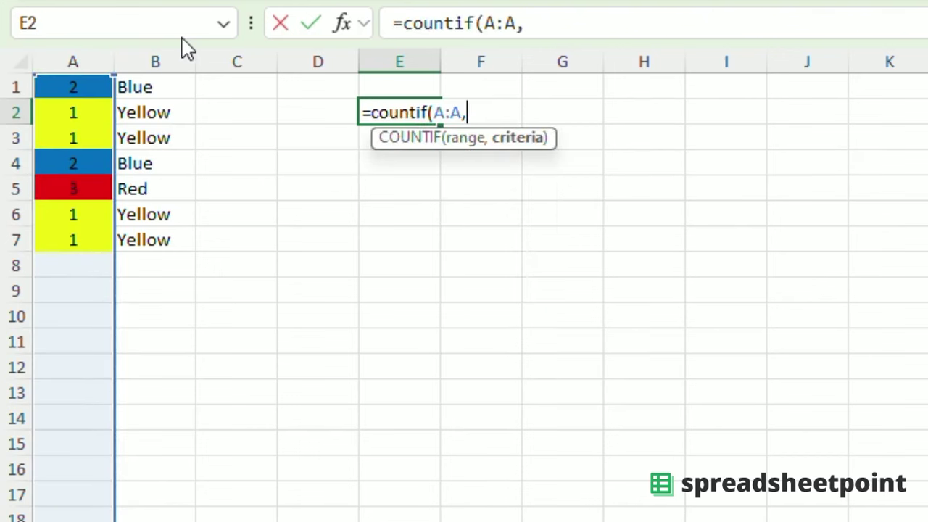
text(2))
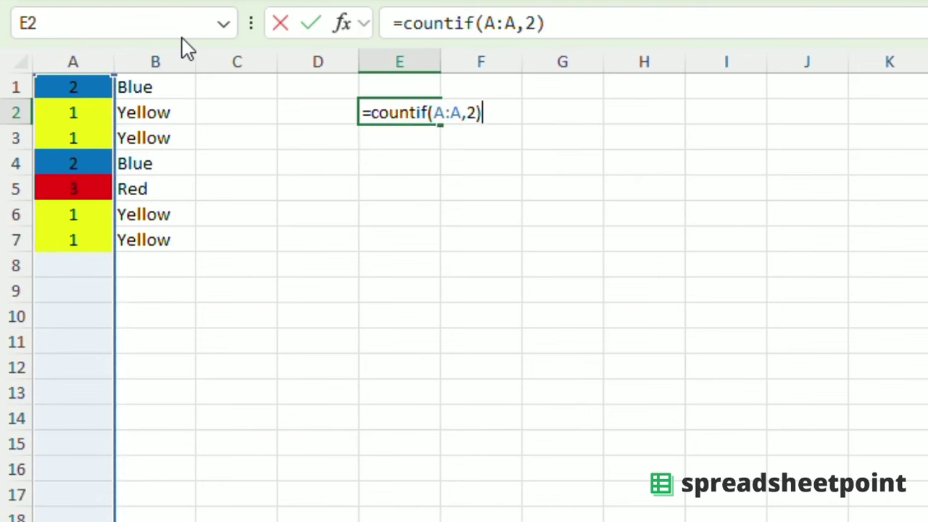
key(Return)
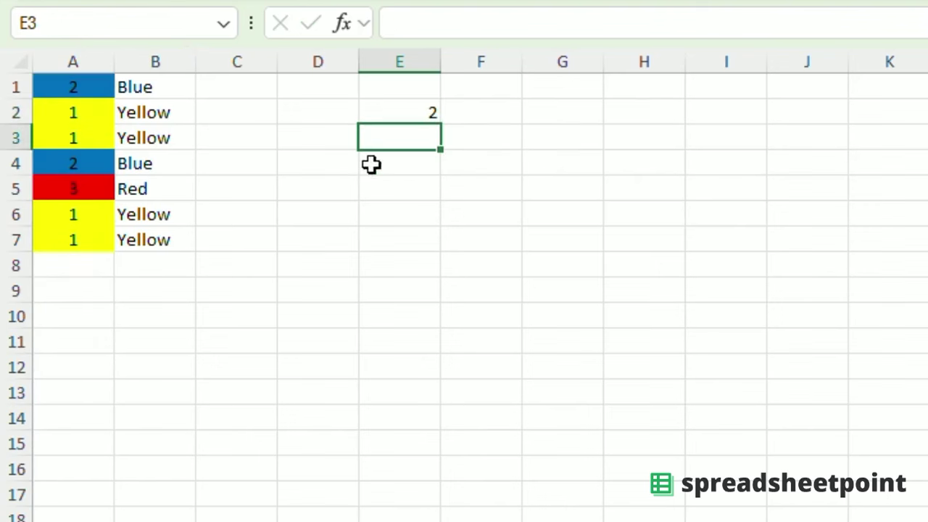
- Rewrite E2's formula as =COUNTIF(B:B,"Blue") to count the 2 Blue labels
click(395, 112)
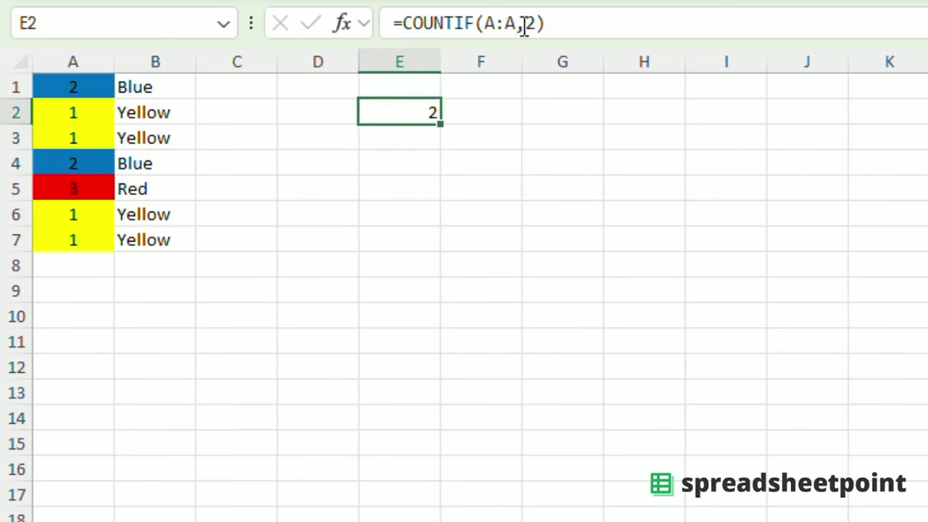
click(499, 18)
key(BackSpace)
text(b)
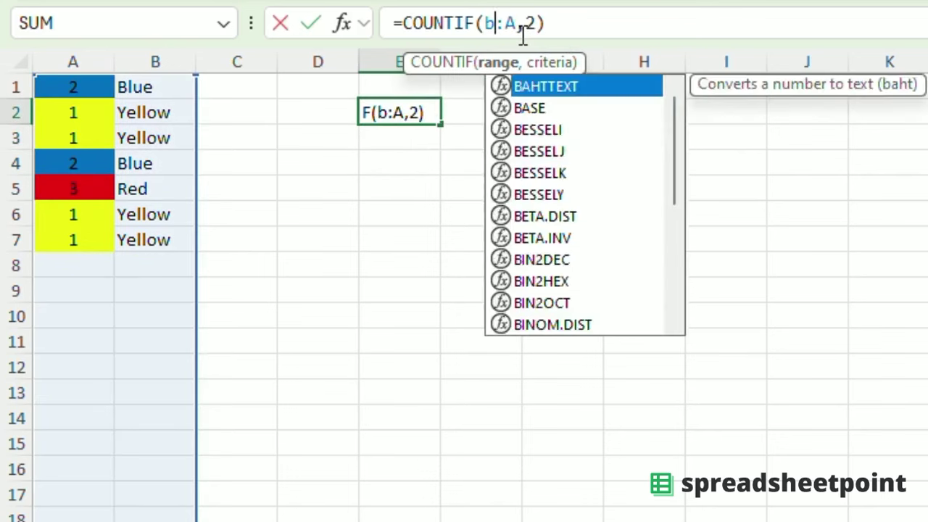
key(BackSpace)
text(b)
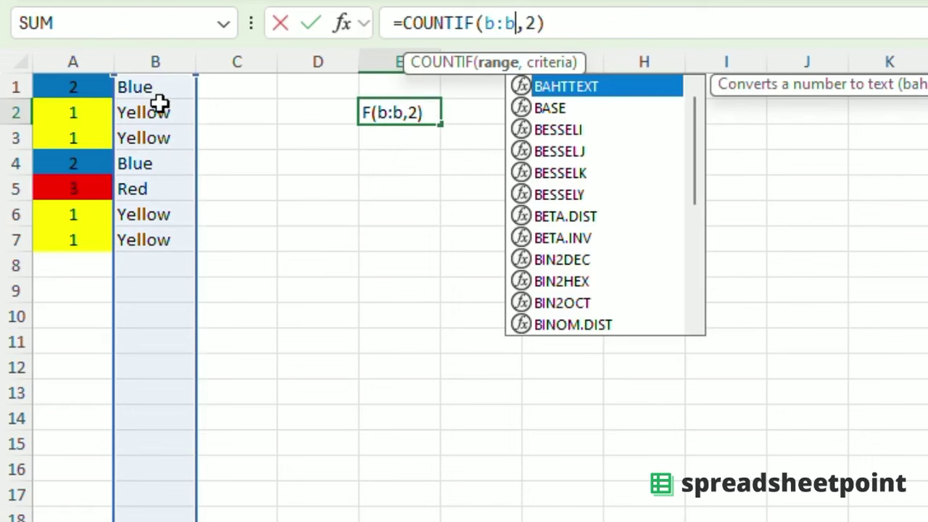
click(537, 22)
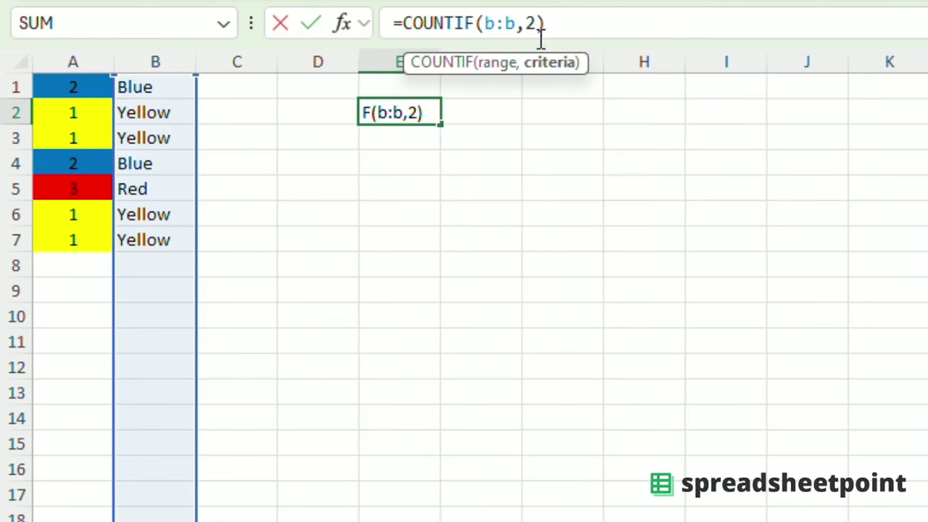
key(BackSpace)
text(Blue)
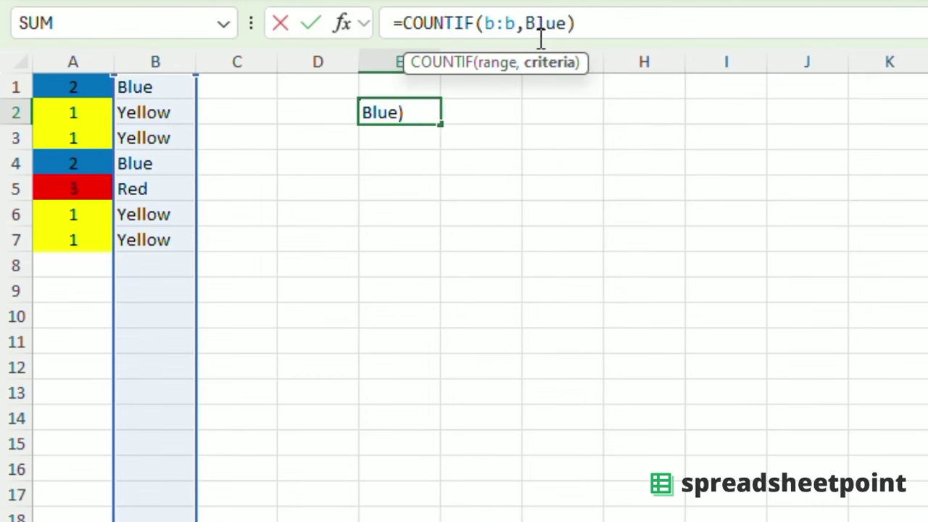
text(")
click(527, 22)
text(")
key(Return)
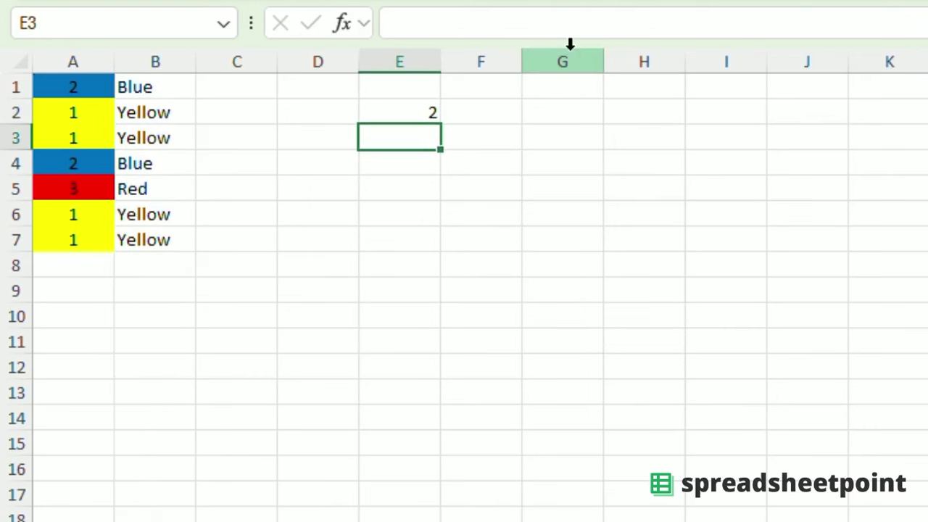
click(412, 113)
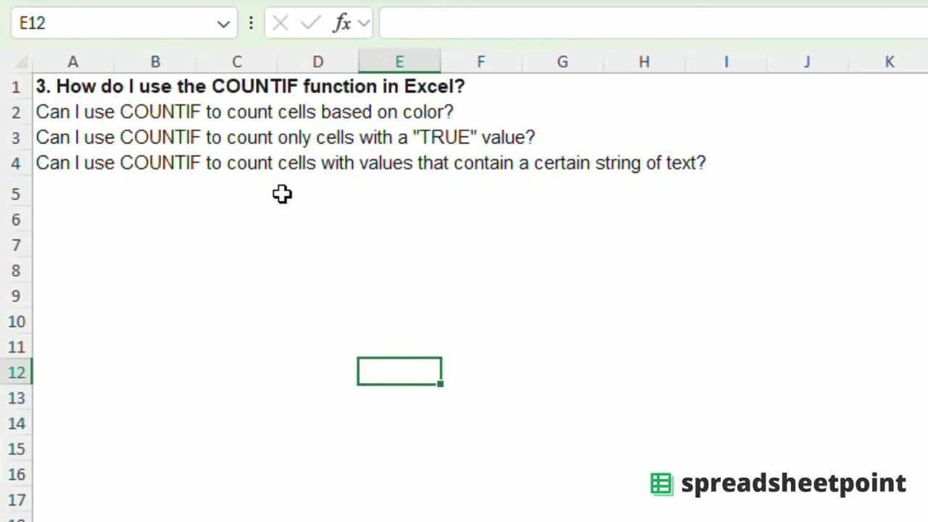
key(Page_Down)
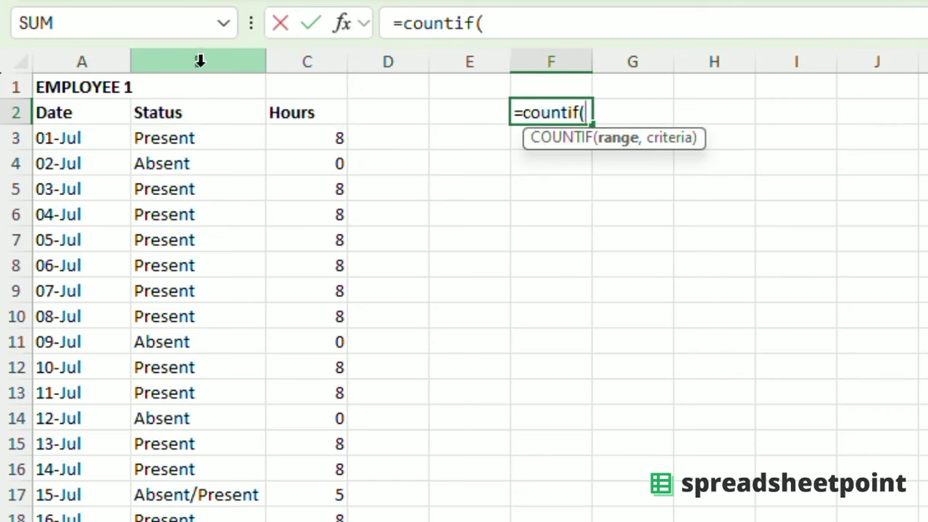
- Enter =COUNTIF(B2:B21,"Absent") in F2 on EMPLOYEE 1, returning 3 absences
text(A:B)
double_click(420, 25)
text(B:B)
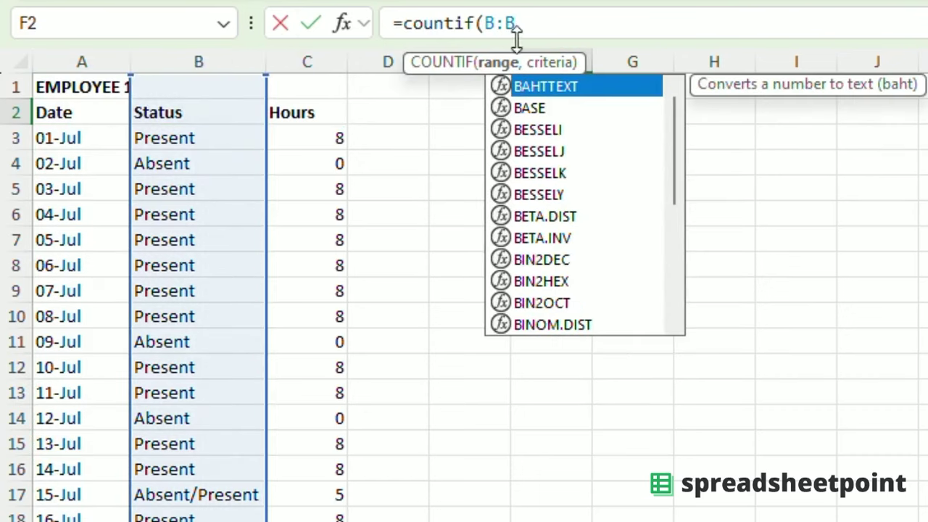
key(Escape)
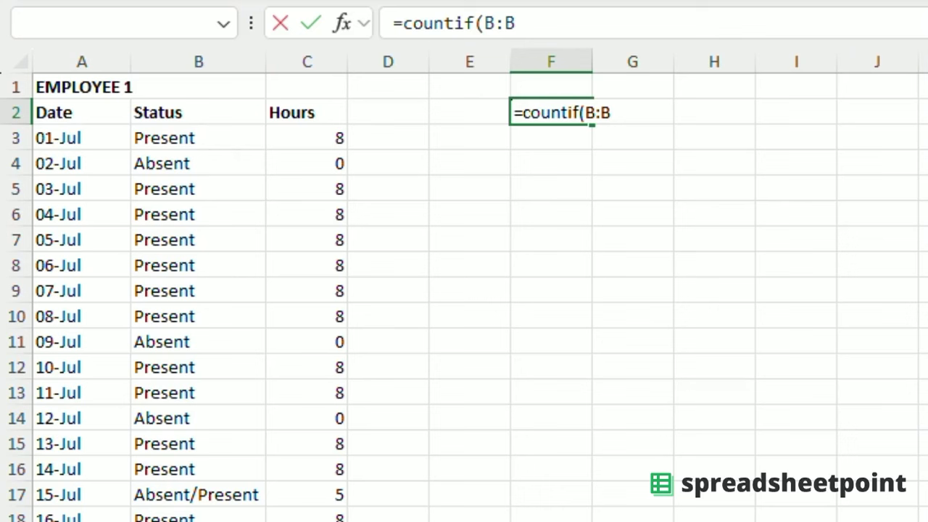
click(538, 122)
drag(517, 15, 493, 13)
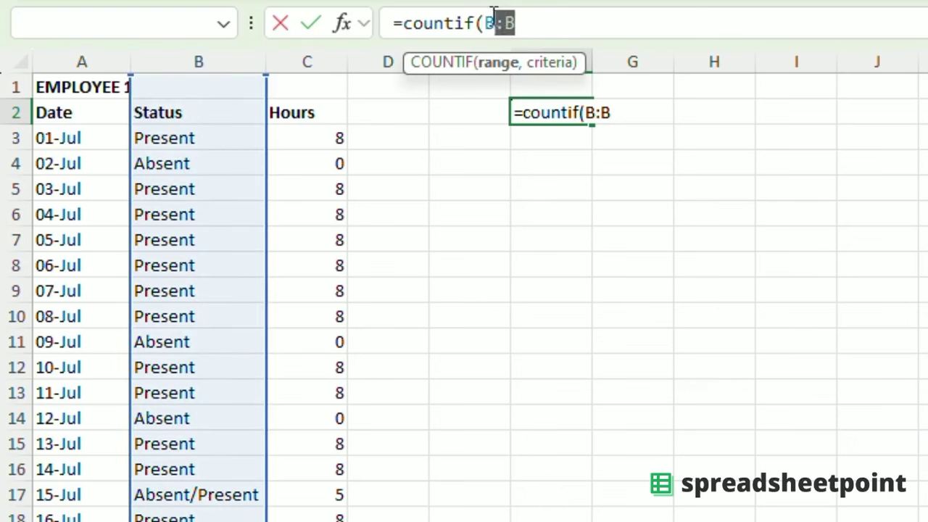
key(BackSpace)
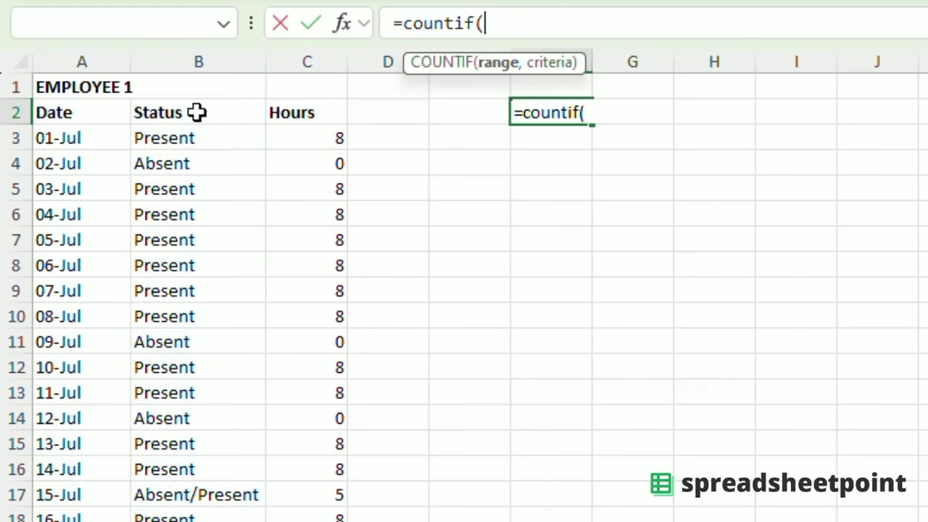
drag(197, 113, 203, 519)
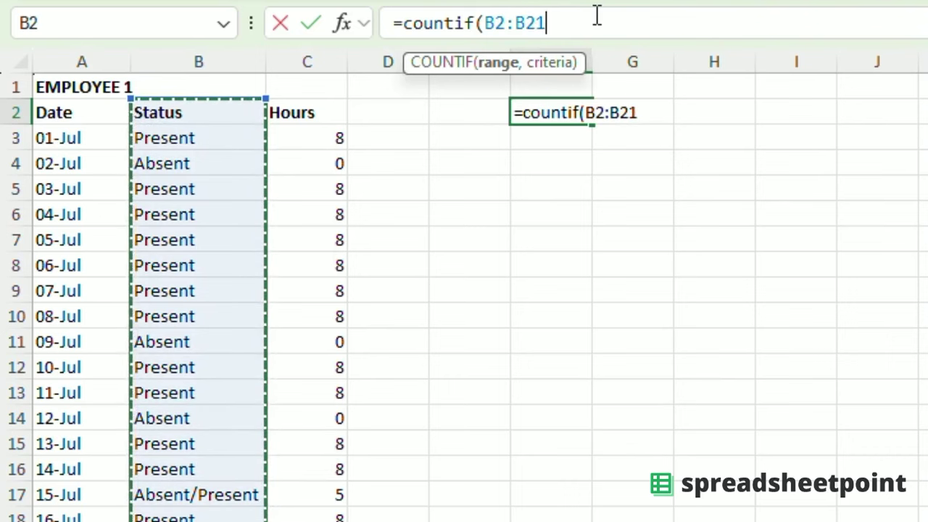
text(,"Abse)
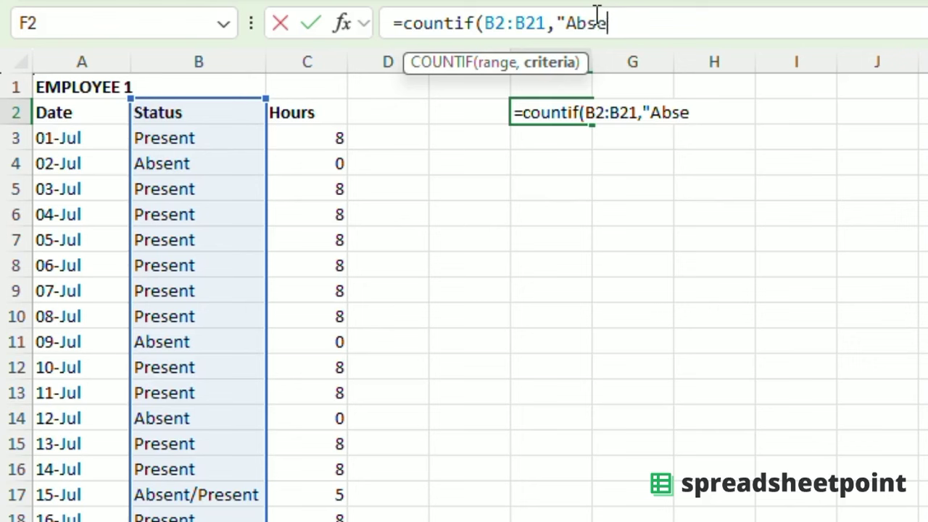
text(nt")
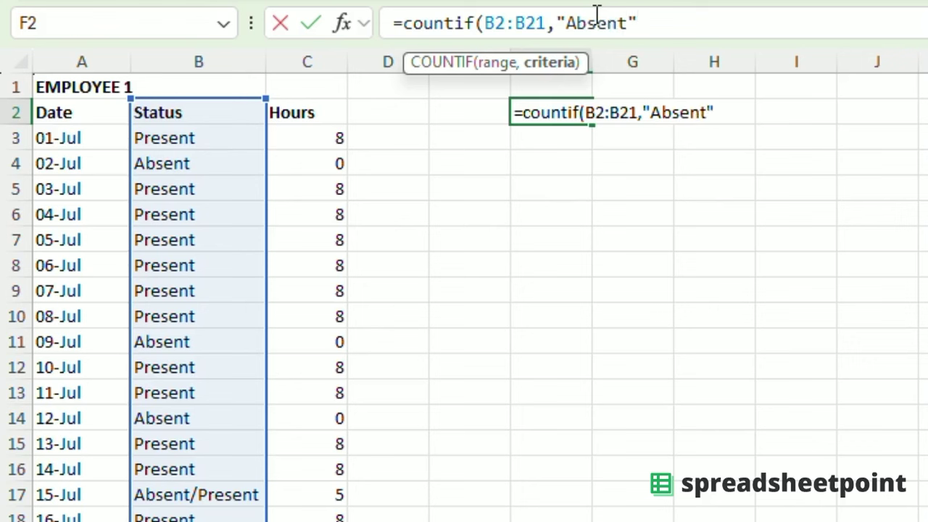
text())
key(Return)
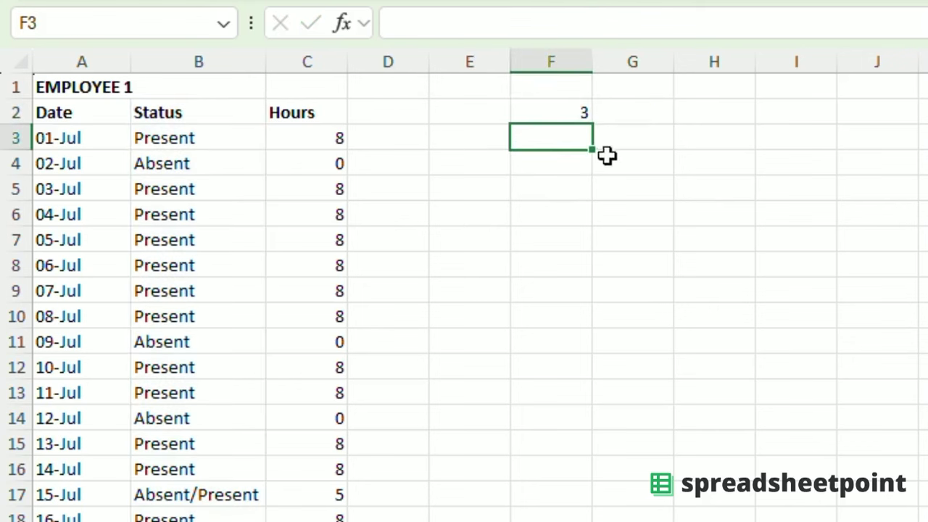
click(160, 157)
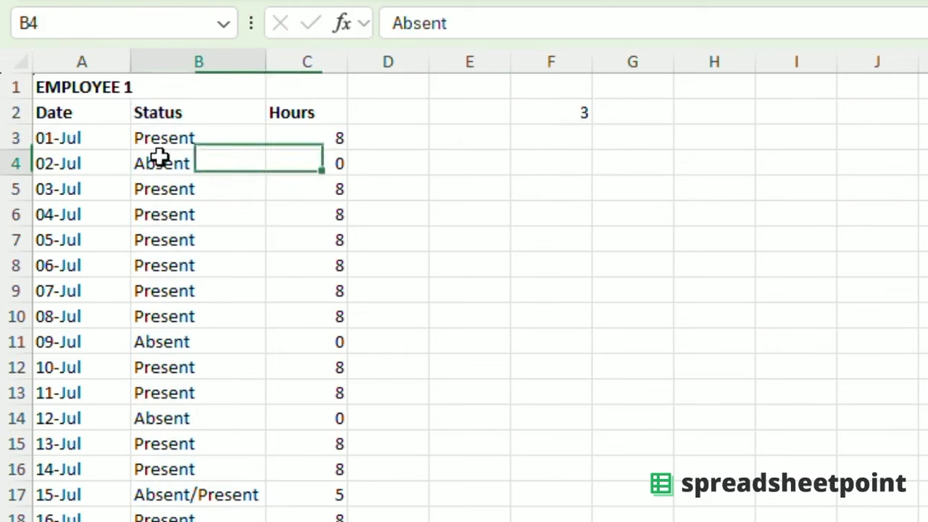
ctrl+click(220, 346)
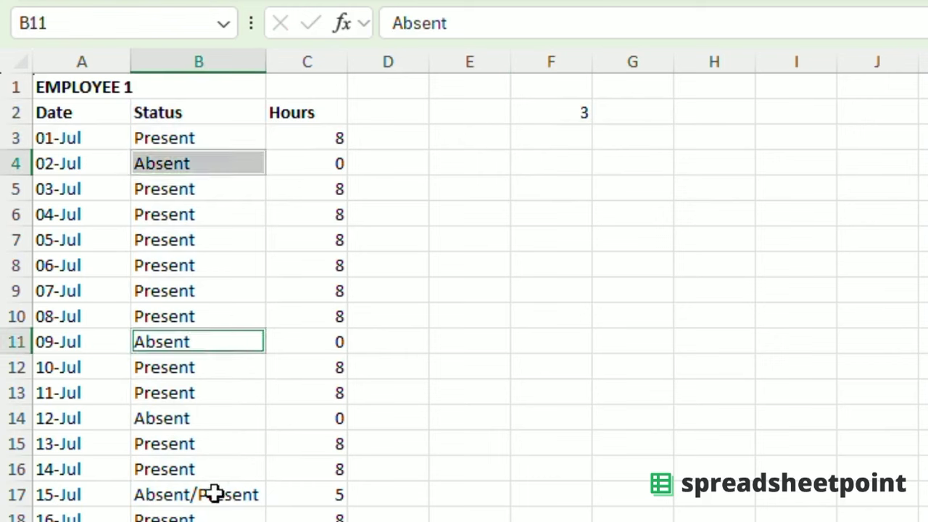
ctrl+click(196, 419)
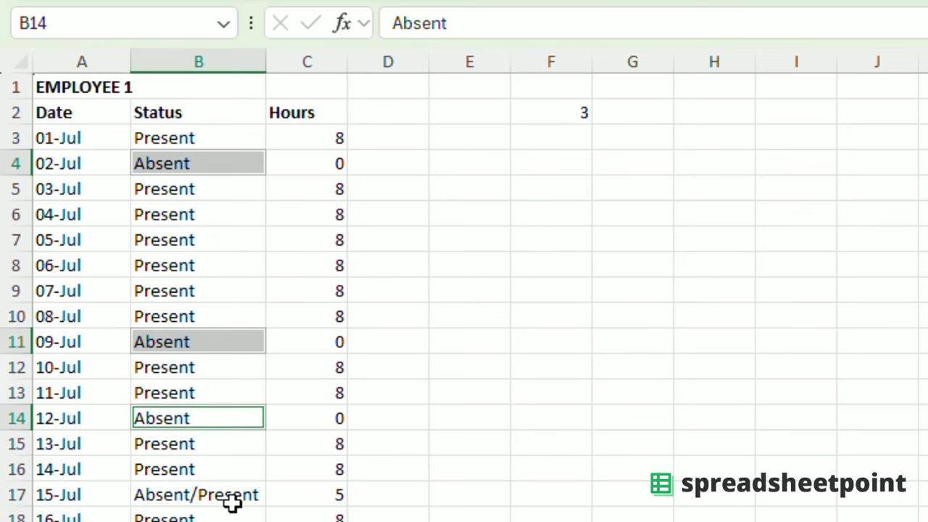
- Change F2's criterion to "*Absent*" so the Absent/Present entry also counts, giving 4
click(562, 107)
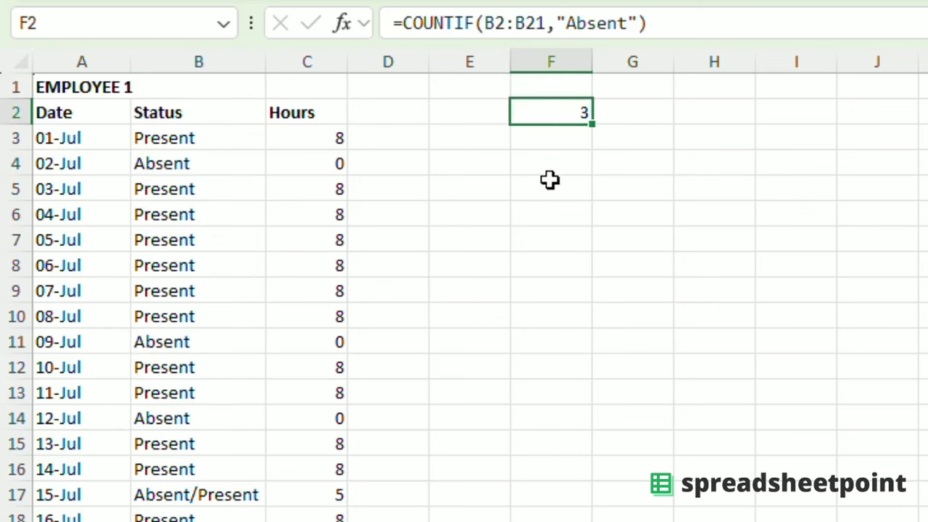
click(572, 16)
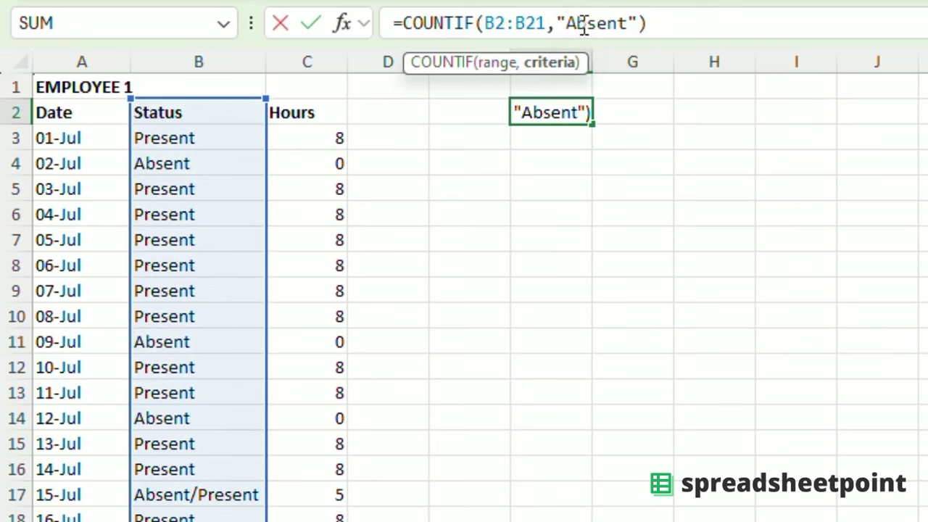
text(*)
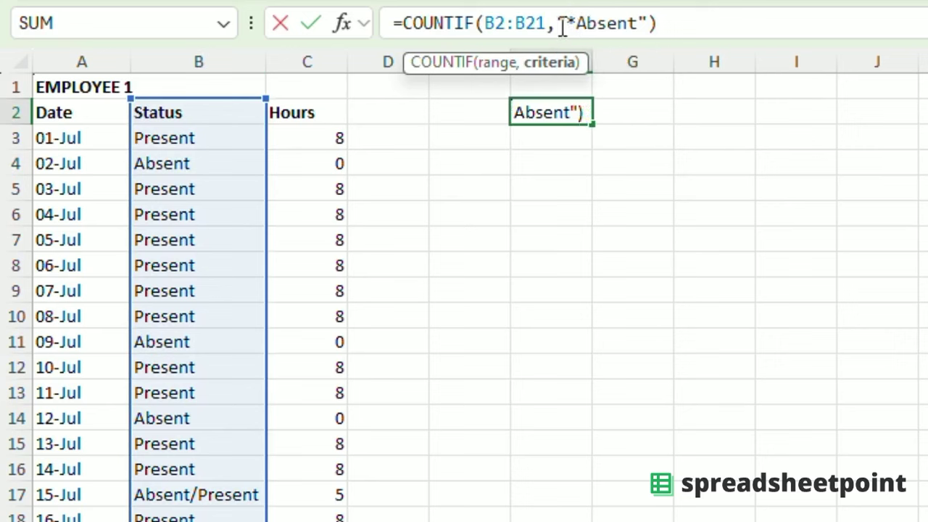
click(640, 22)
text(*)
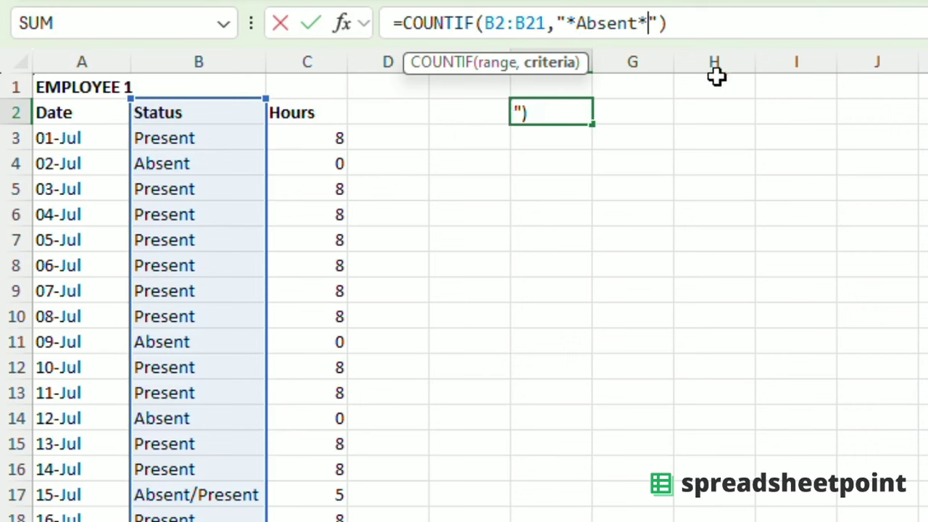
key(Return)
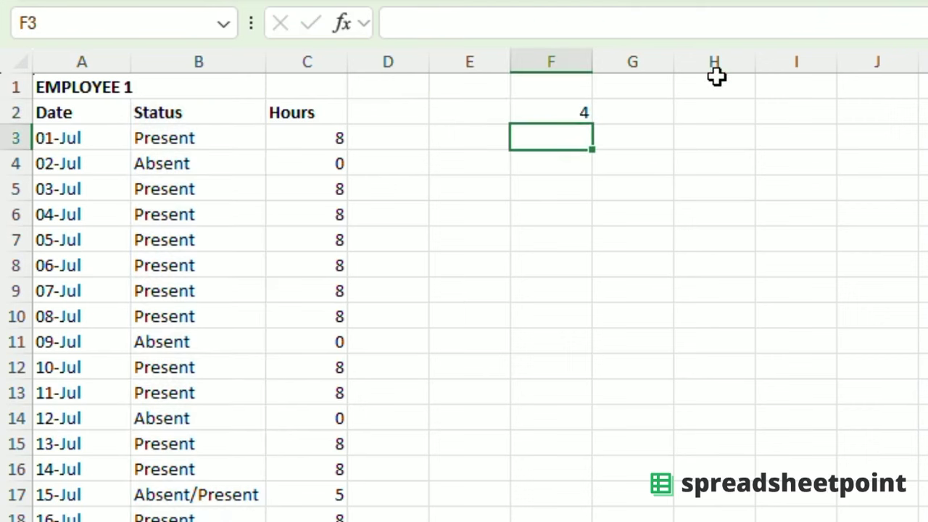
- Select the Absent statuses in B4, B11, B14 and B17 to verify the count of 4
click(218, 161)
ctrl+click(215, 343)
ctrl+click(213, 412)
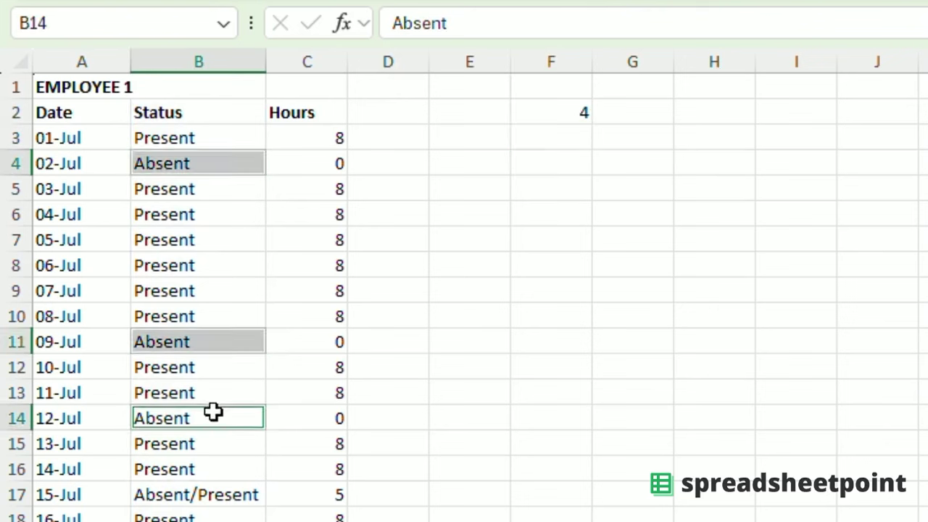
ctrl+click(221, 499)
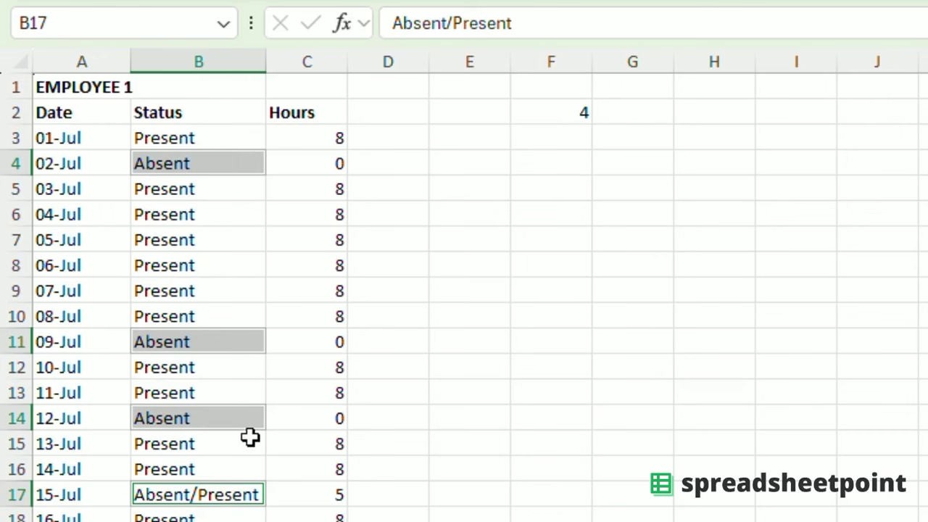